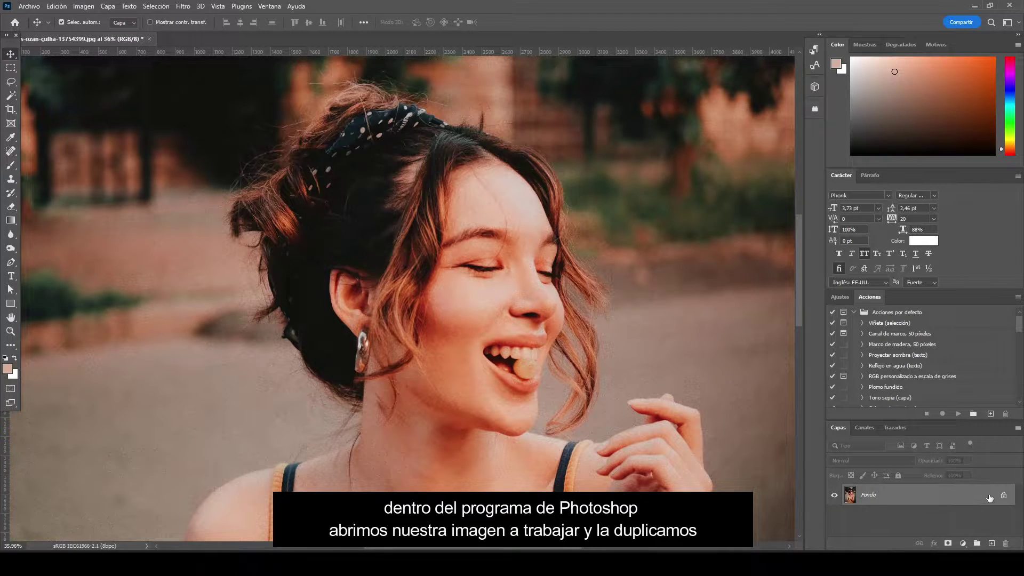
# - Duplicate the Fondo background layer and give the copy an orange (Naranja) colour label
pyautogui.moveTo(948, 500); pyautogui.dragTo(992, 543)
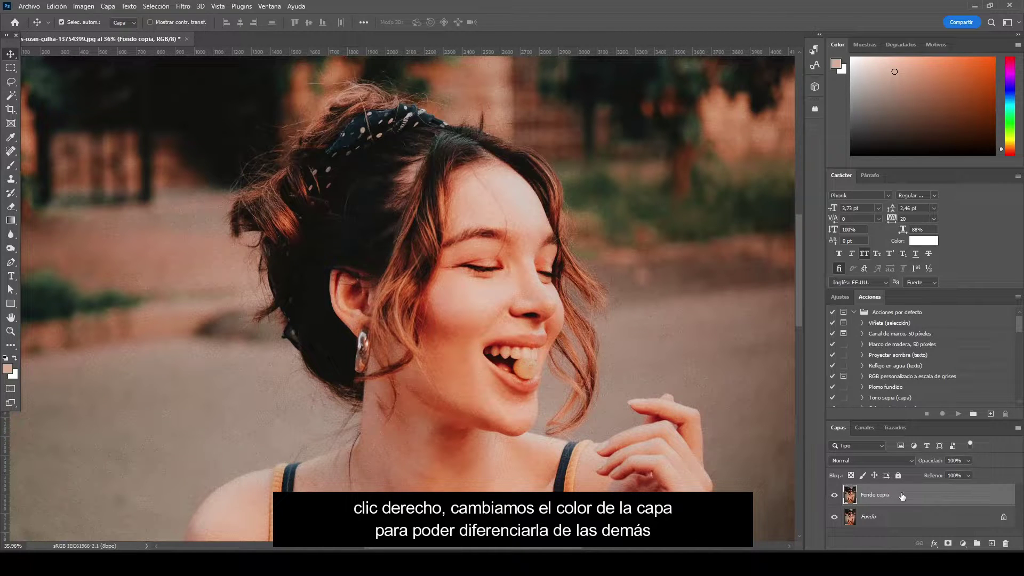
pyautogui.rightClick(902, 496)
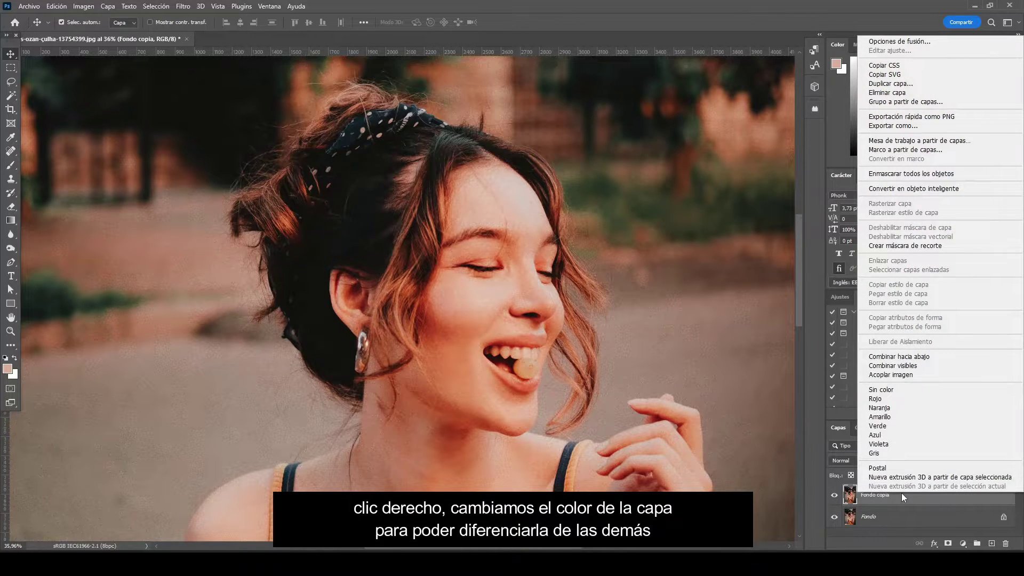
pyautogui.click(890, 408)
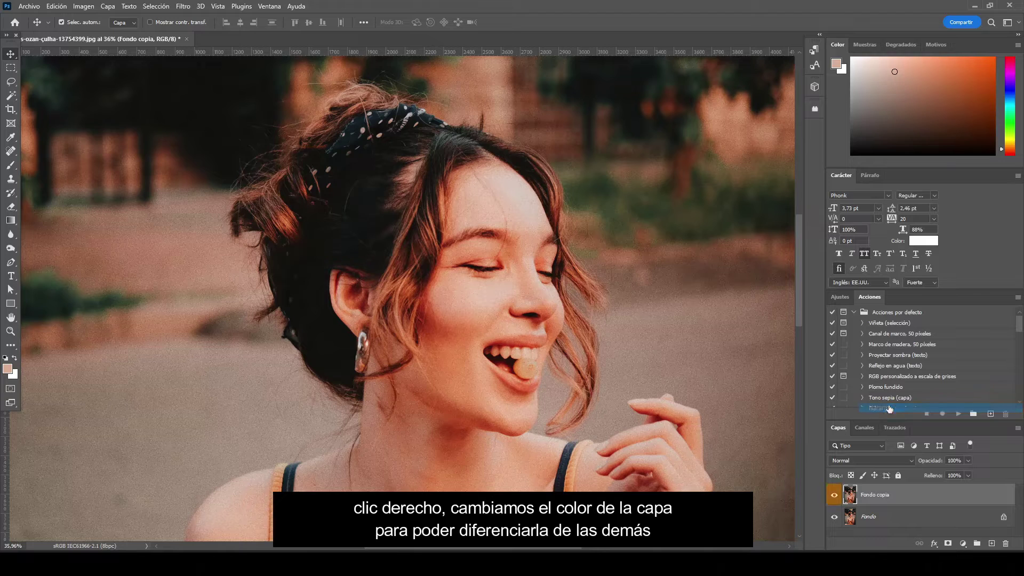
# - Rename the copied layer to MODELO
pyautogui.doubleClick(877, 496)
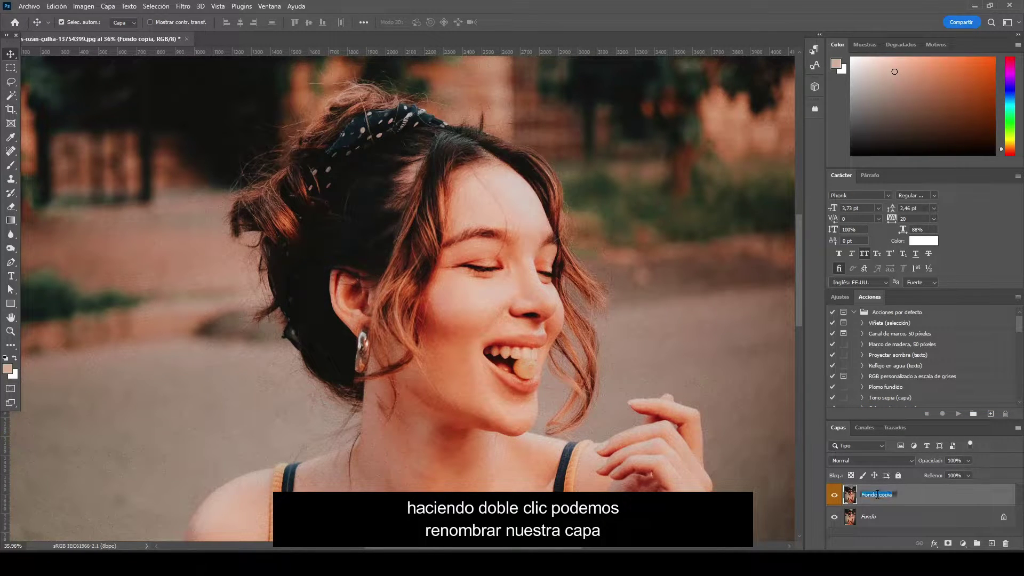
pyautogui.write('MODELO')
pyautogui.press('Return')
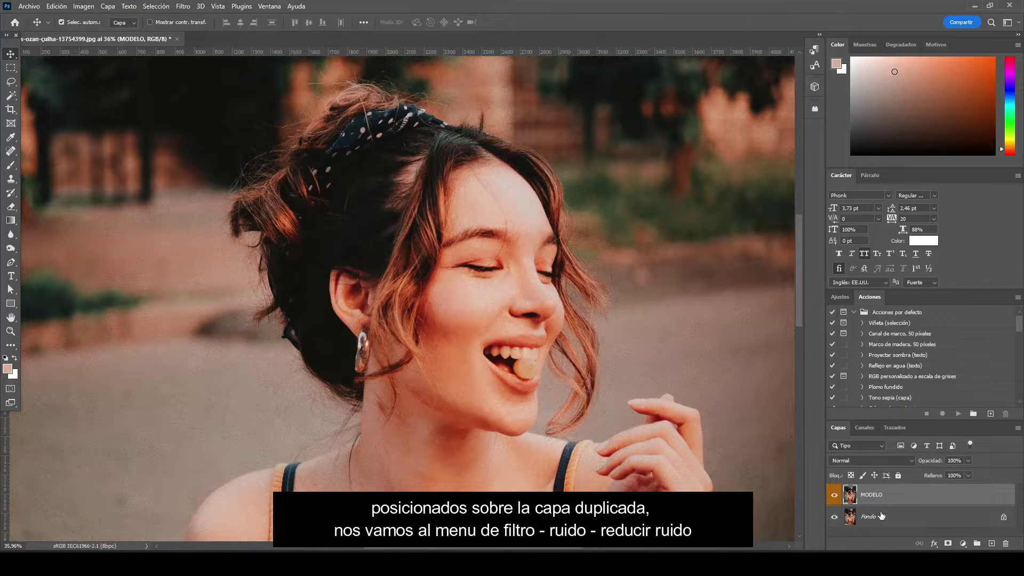
# - Apply Reducir ruido at strength 10, other sliders 0 and JPEG artefact removal off
pyautogui.scroll(3, 597, 345)
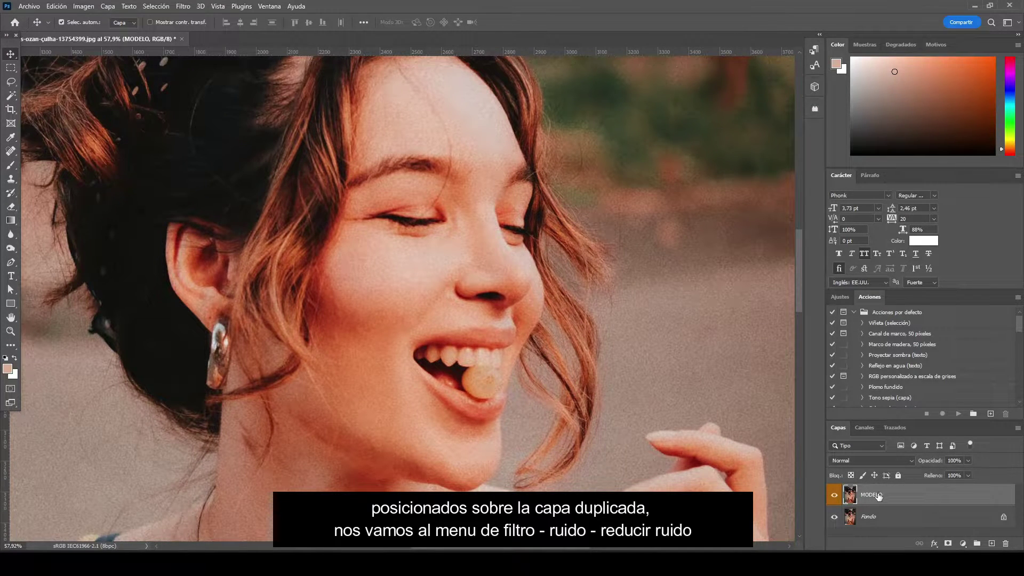
pyautogui.click(180, 8)
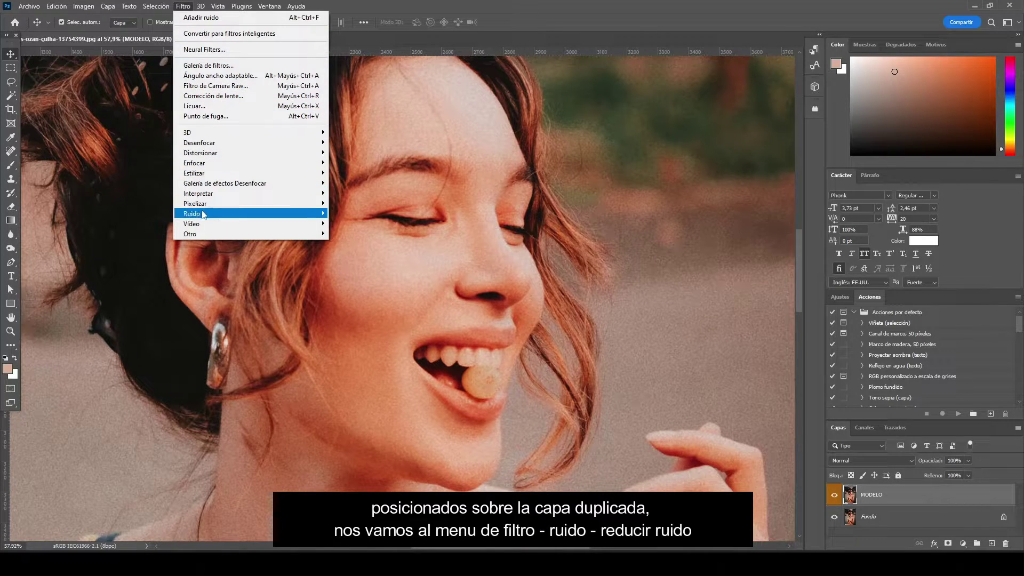
pyautogui.moveTo(192, 213)
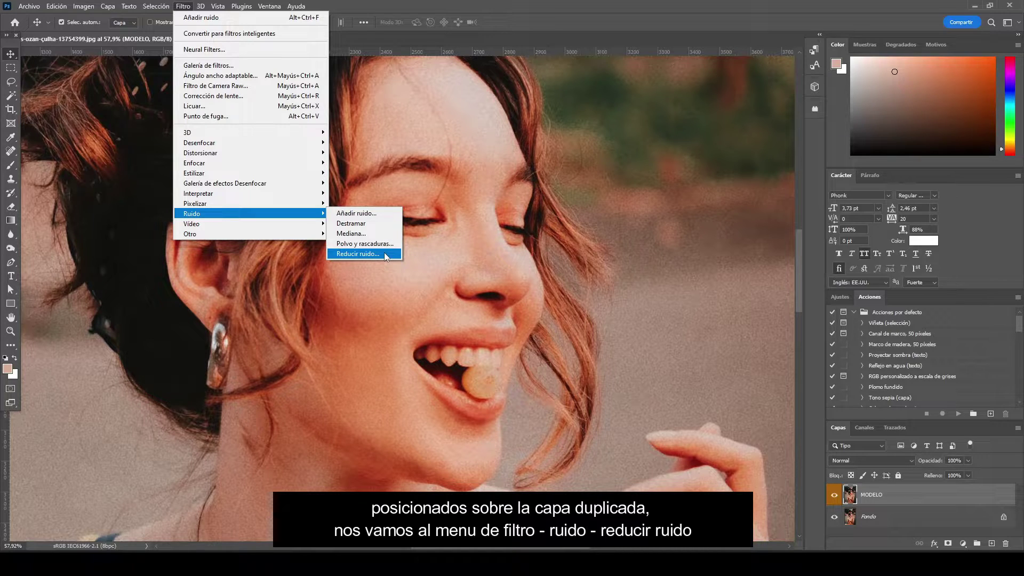
pyautogui.click(384, 253)
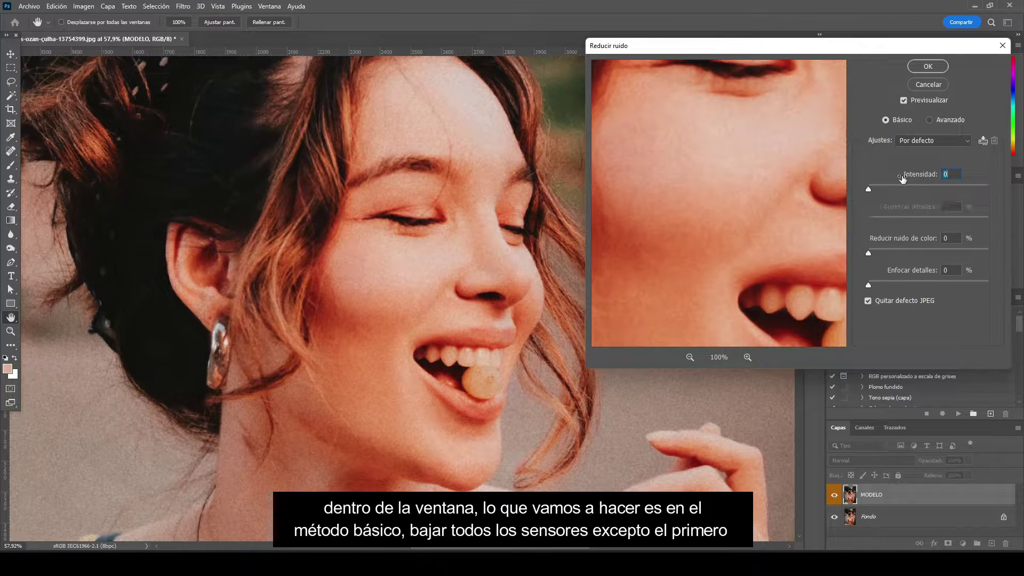
pyautogui.click(989, 188)
pyautogui.click(868, 221)
pyautogui.click(866, 255)
pyautogui.click(864, 286)
pyautogui.click(867, 301)
pyautogui.moveTo(786, 202)
pyautogui.mouseDown()
pyautogui.moveTo(636, 206)
pyautogui.moveTo(666, 179)
pyautogui.mouseUp()
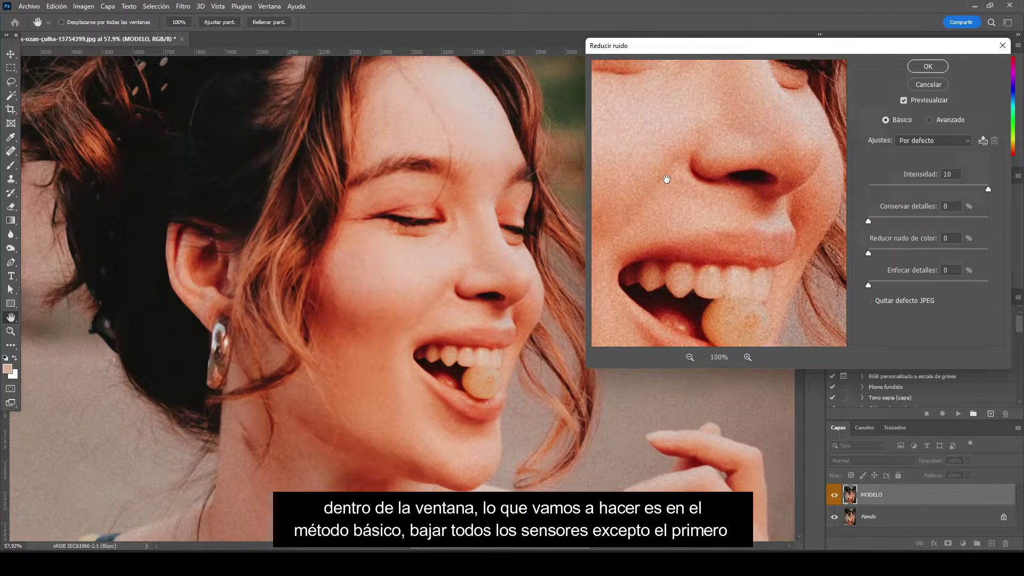
pyautogui.moveTo(738, 280); pyautogui.dragTo(740, 197)
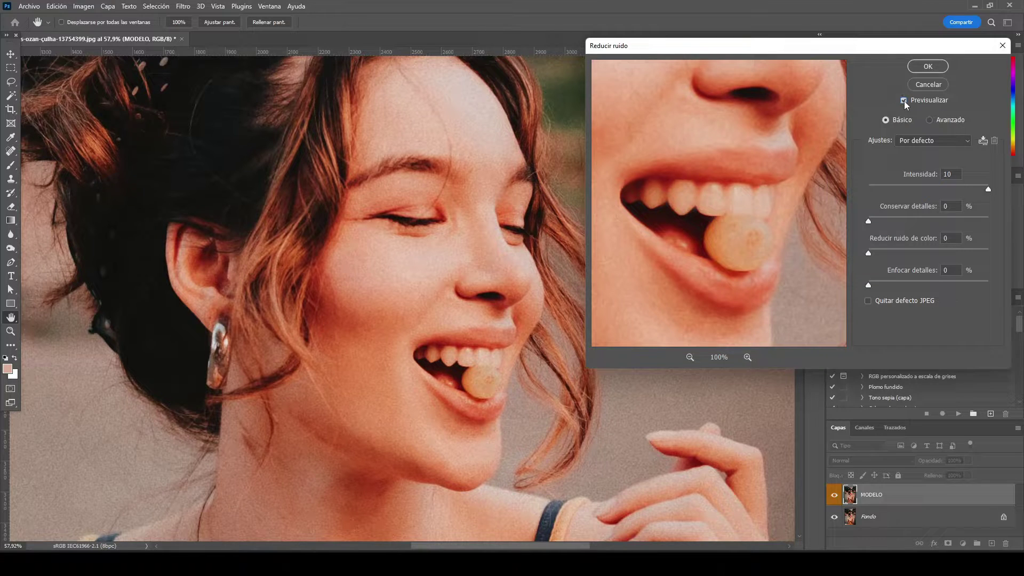
pyautogui.click(927, 67)
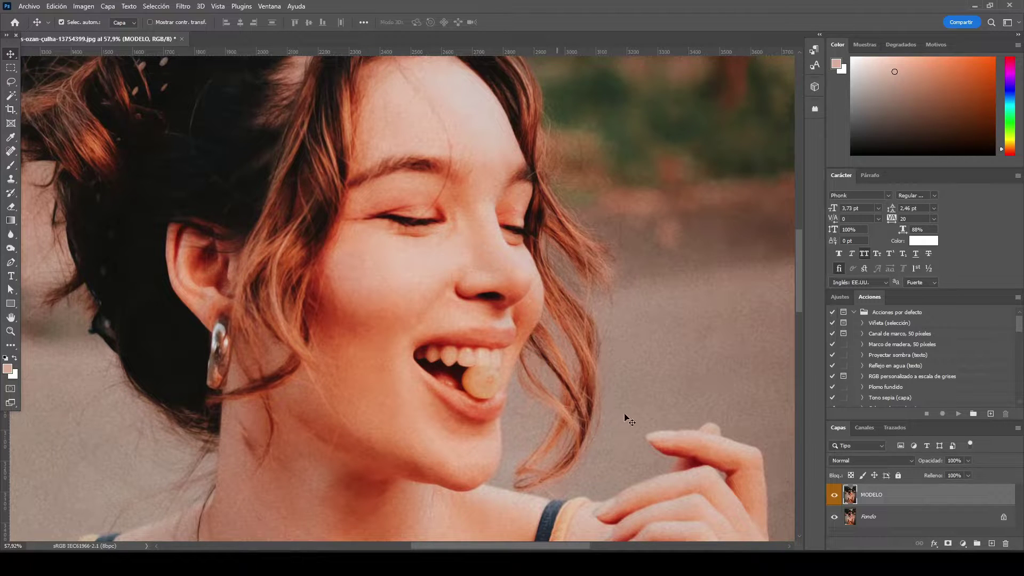
# - Apply Desenfoque de superficie to MODELO with radius 4 and threshold 4
pyautogui.click(834, 495)
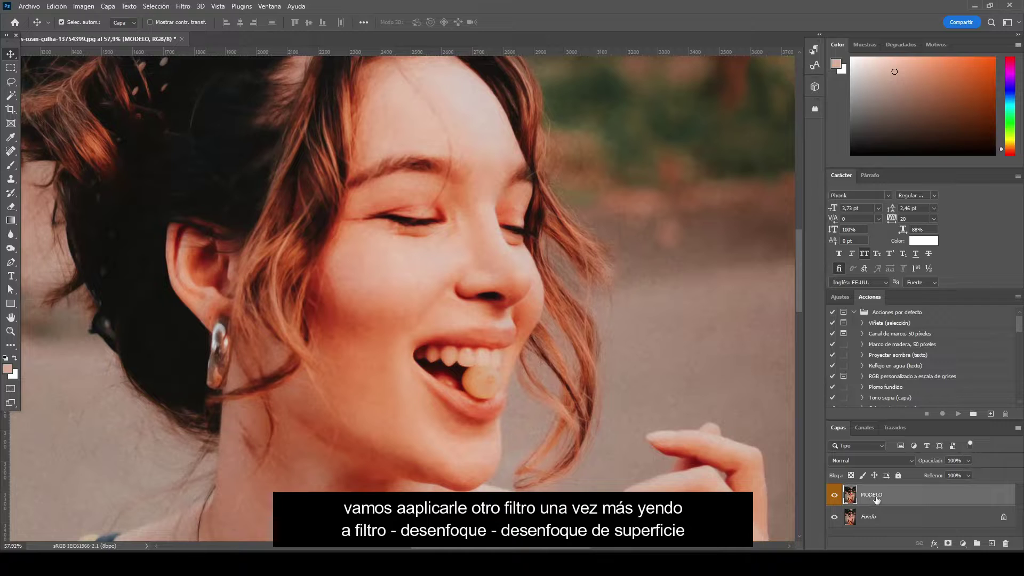
pyautogui.click(183, 7)
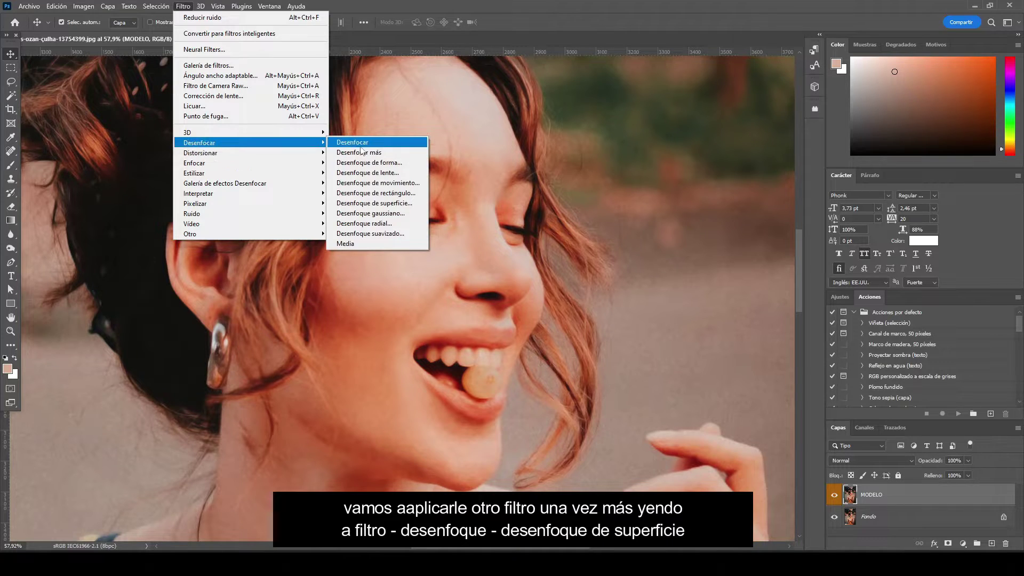
pyautogui.moveTo(240, 142)
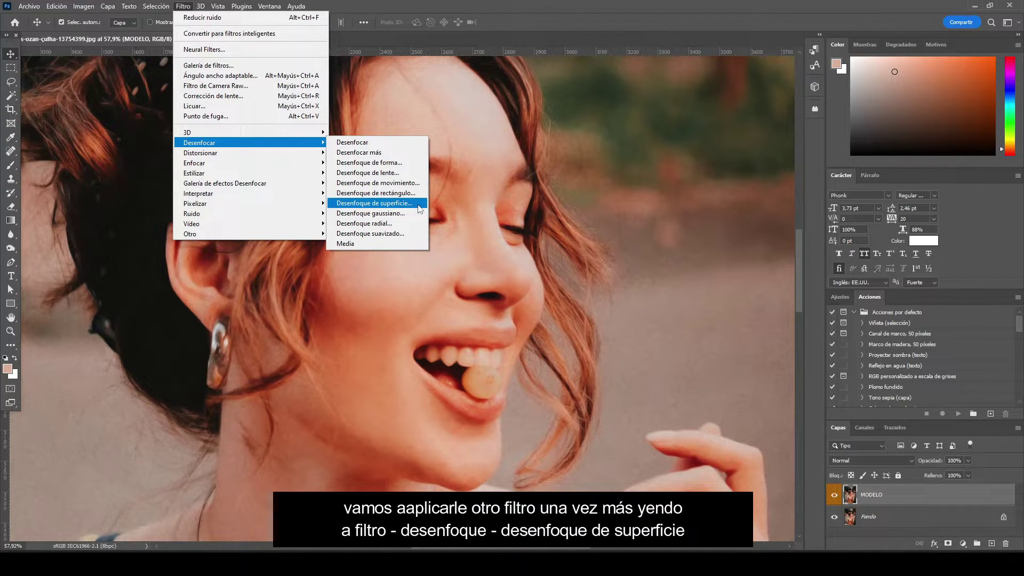
pyautogui.click(420, 208)
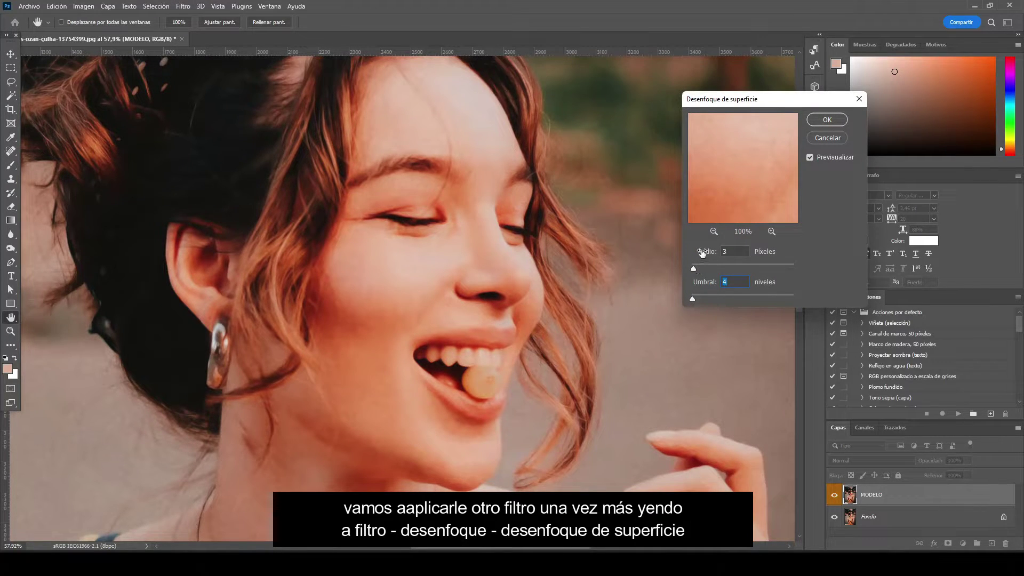
pyautogui.moveTo(702, 253); pyautogui.dragTo(701, 282)
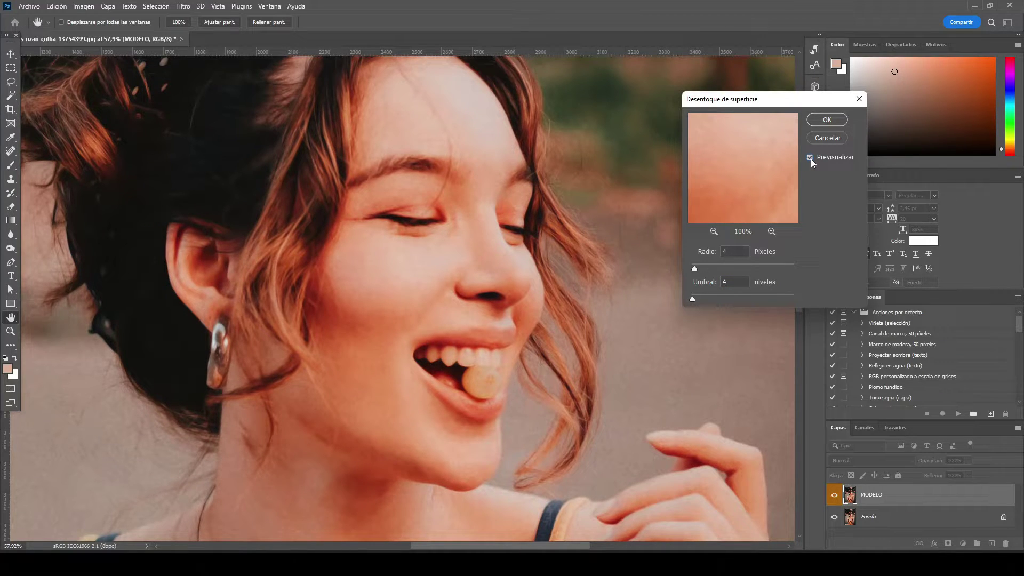
pyautogui.click(820, 122)
pyautogui.press('v')
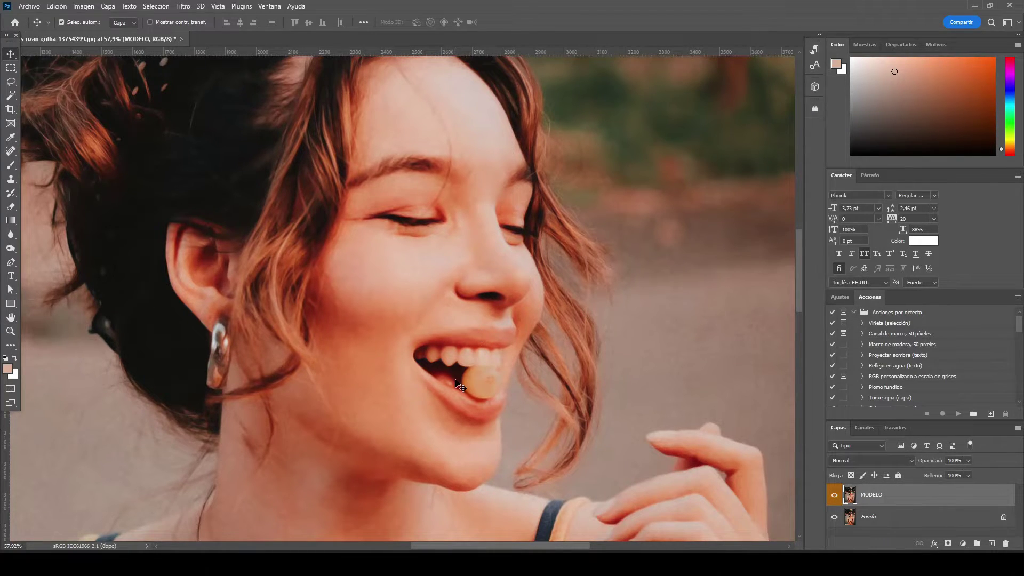
pyautogui.scroll(5, 458, 383)
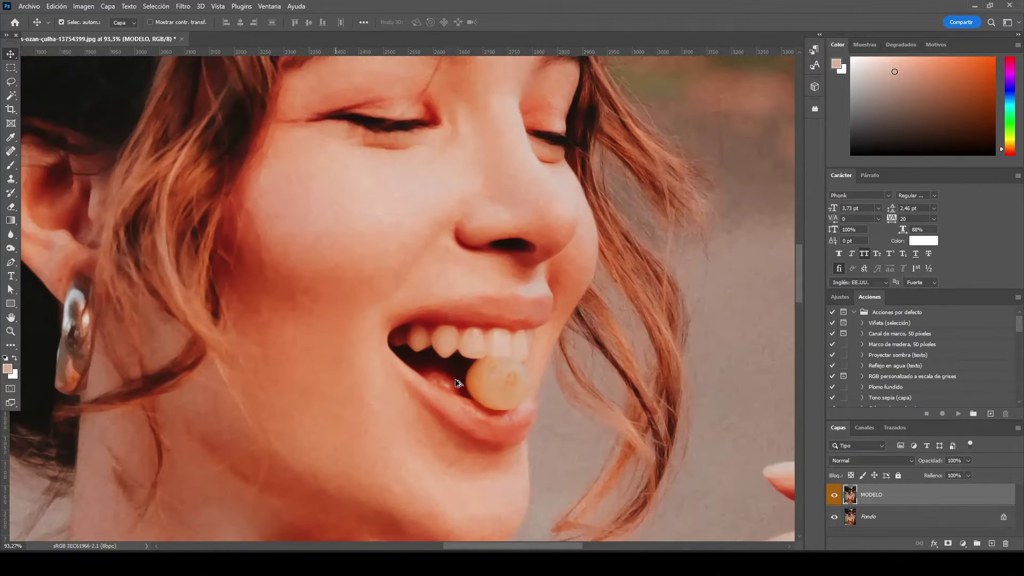
pyautogui.click(833, 495)
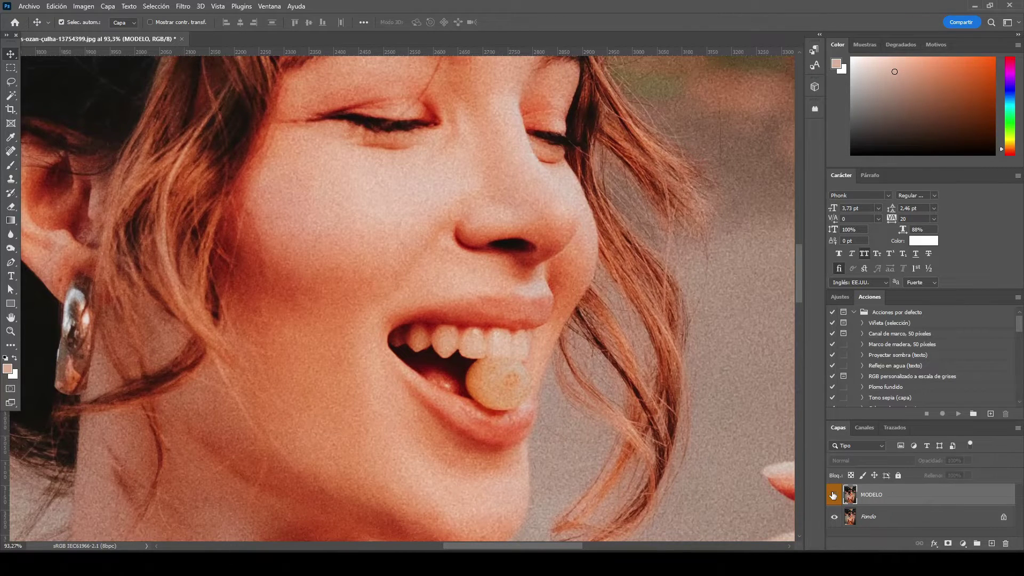
pyautogui.click(832, 495)
pyautogui.click(833, 495)
pyautogui.click(832, 495)
pyautogui.click(833, 495)
pyautogui.scroll(-1, 591, 399)
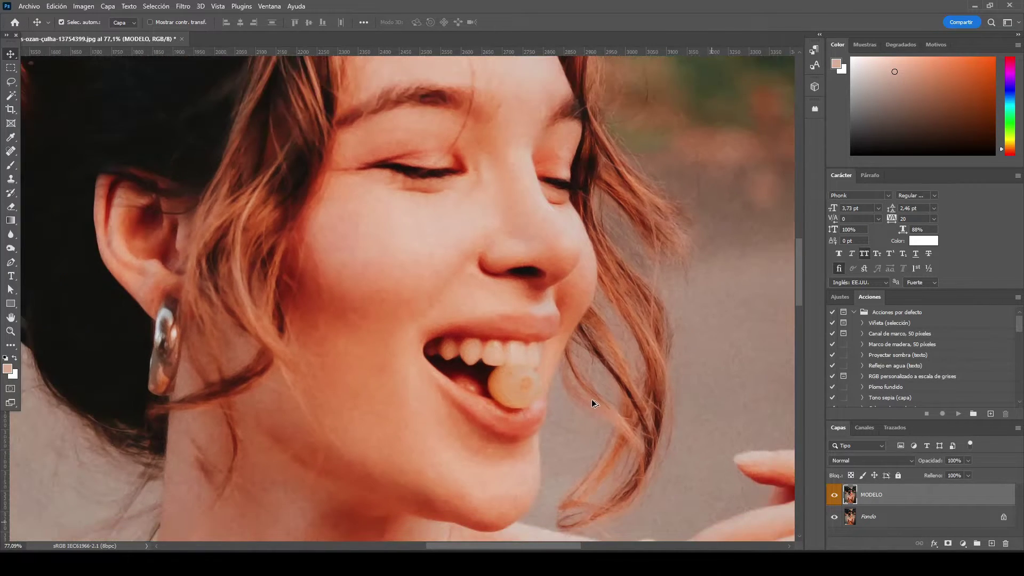
pyautogui.scroll(-2, 591, 399)
pyautogui.scroll(-2, 591, 399)
pyautogui.scroll(1, 591, 399)
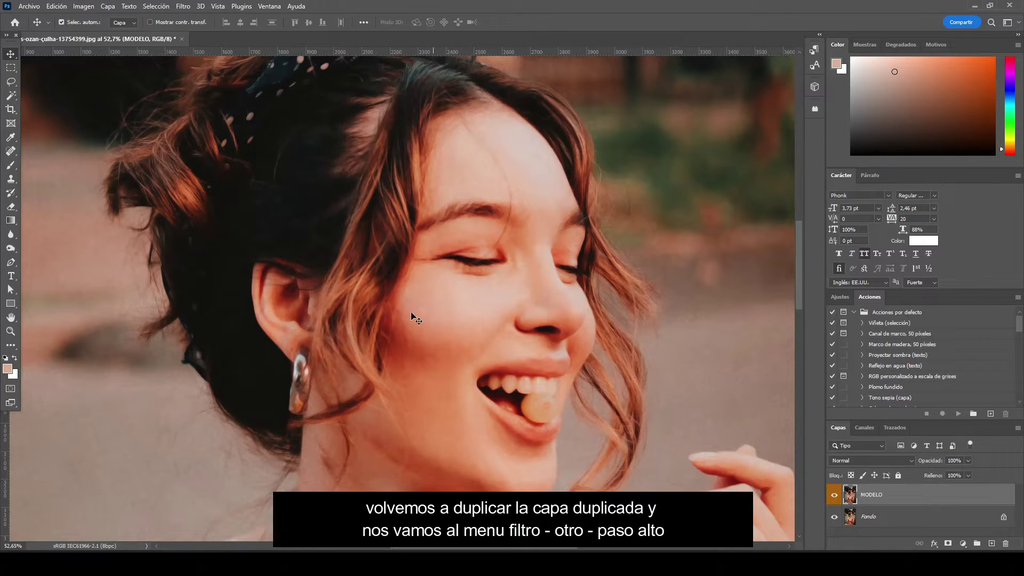
# - Duplicate MODELO and apply a Paso alto (High Pass) filter of radius 1,3 to the copy
pyautogui.moveTo(986, 496); pyautogui.dragTo(993, 544)
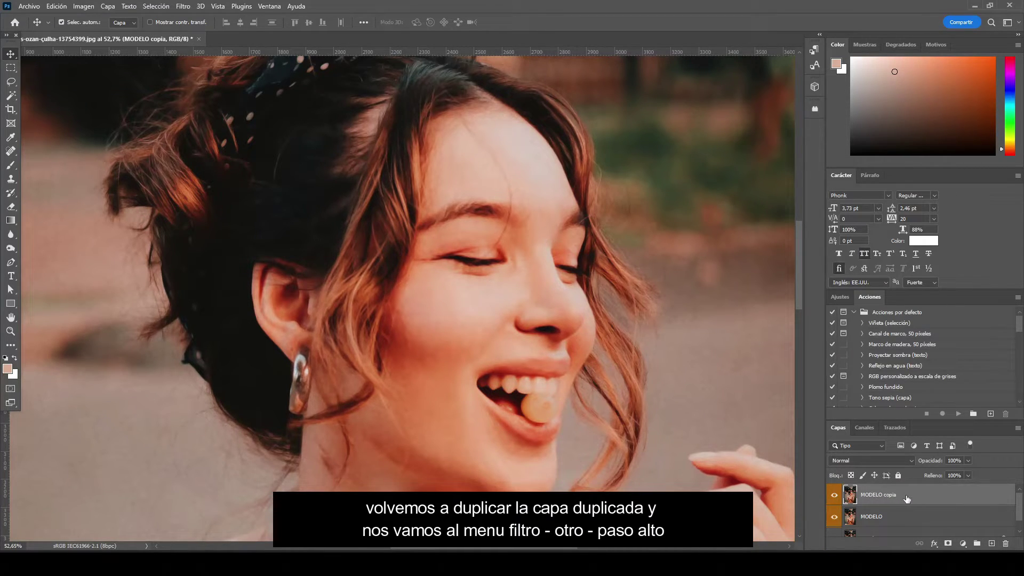
pyautogui.click(183, 7)
pyautogui.moveTo(241, 233)
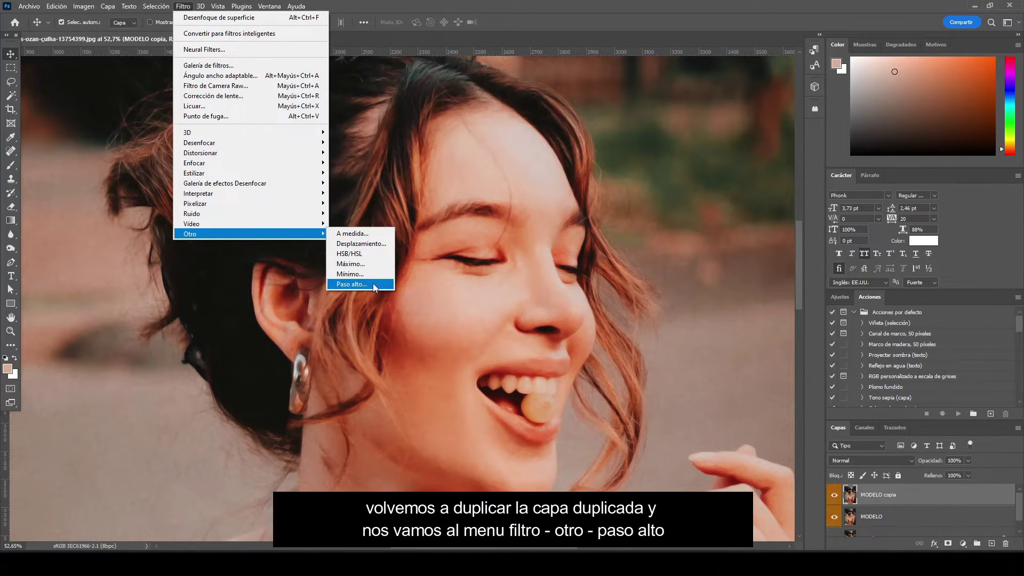
pyautogui.click(373, 283)
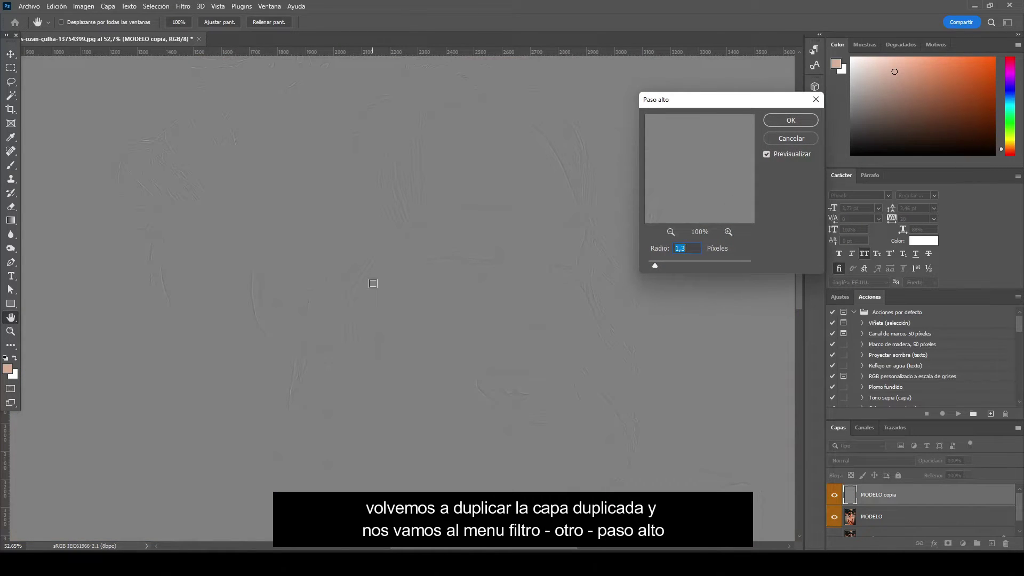
pyautogui.click(781, 124)
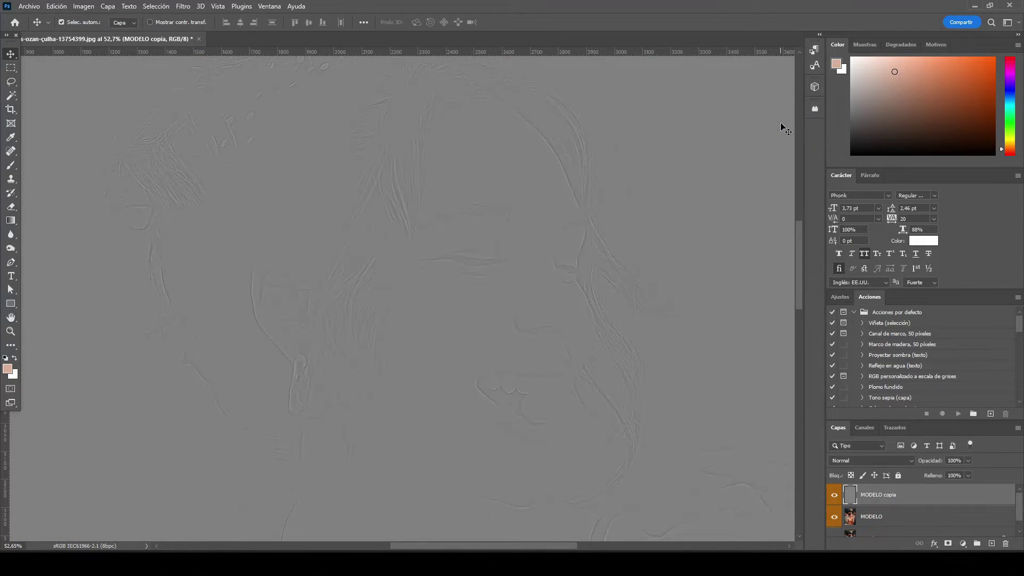
# - Blend the high-pass copy in Superponer (Overlay) mode, compare it, and select it with MODELO
pyautogui.click(857, 460)
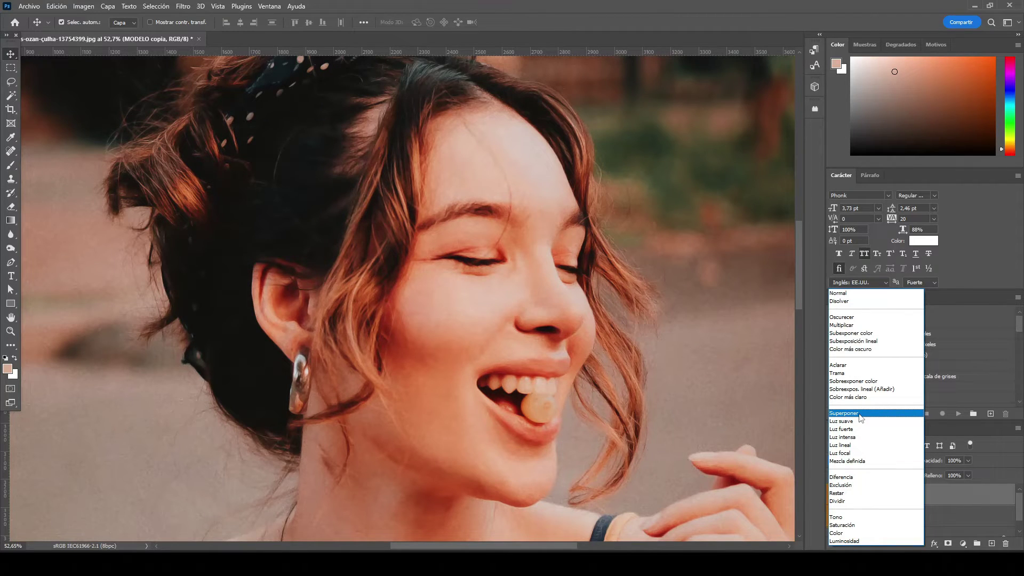
pyautogui.click(860, 413)
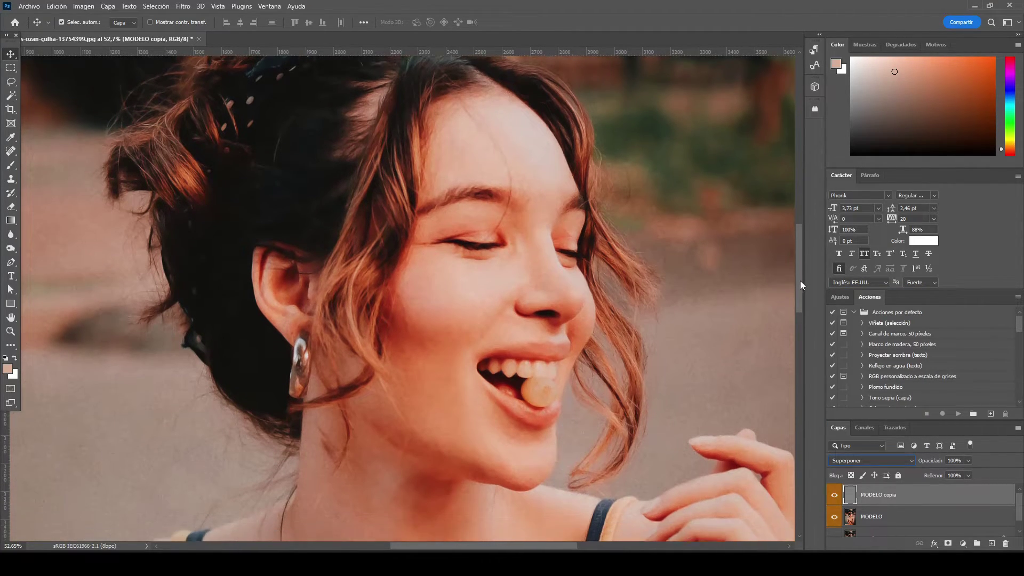
pyautogui.scroll(-2, 800, 281)
pyautogui.click(834, 495)
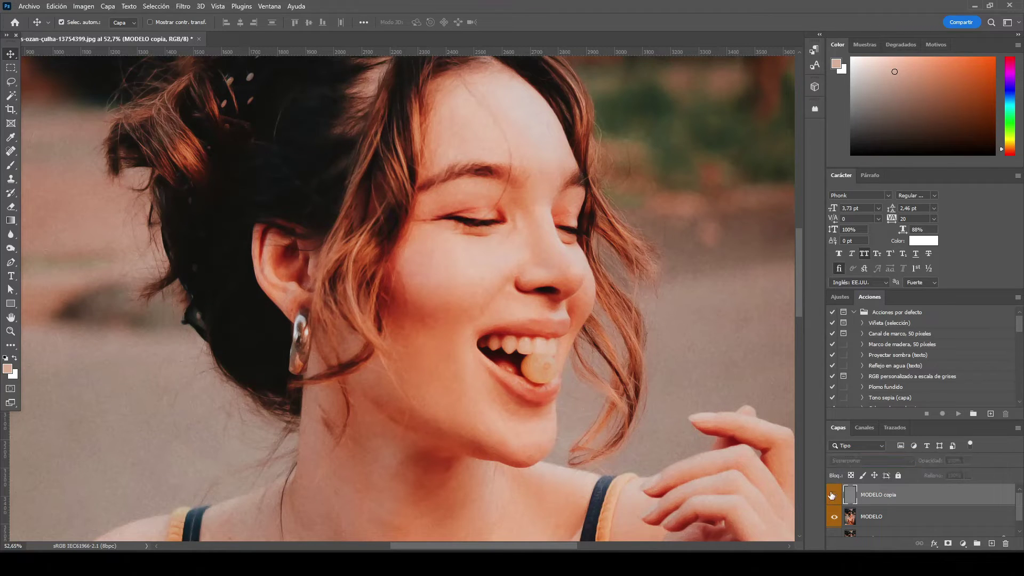
pyautogui.click(834, 495)
pyautogui.click(833, 495)
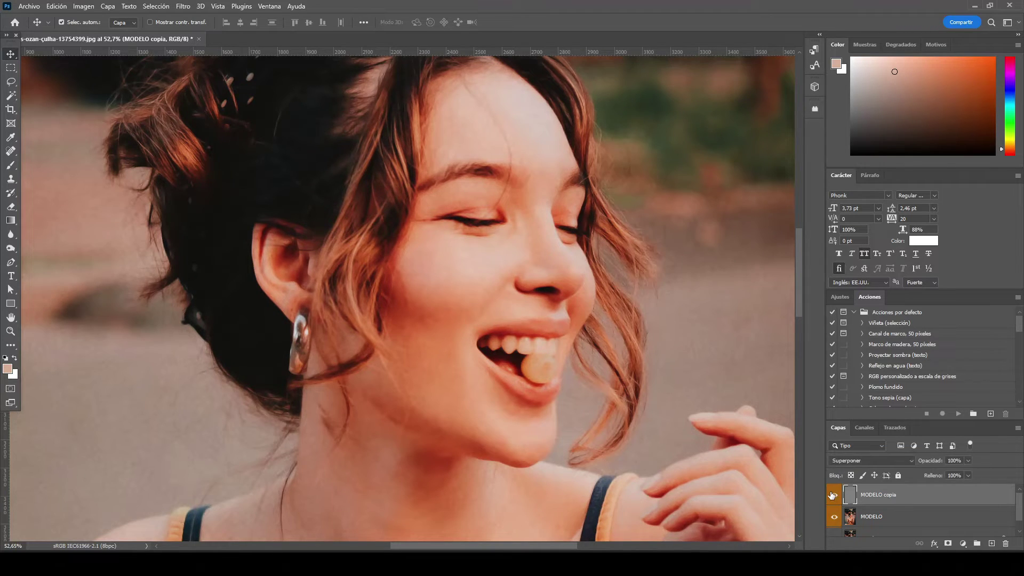
pyautogui.keyDown('shift'); pyautogui.click(869, 518); pyautogui.keyUp('shift')
# - Merge the high-pass copy and MODELO into one layer with Combinar capas
pyautogui.rightClick(901, 516)
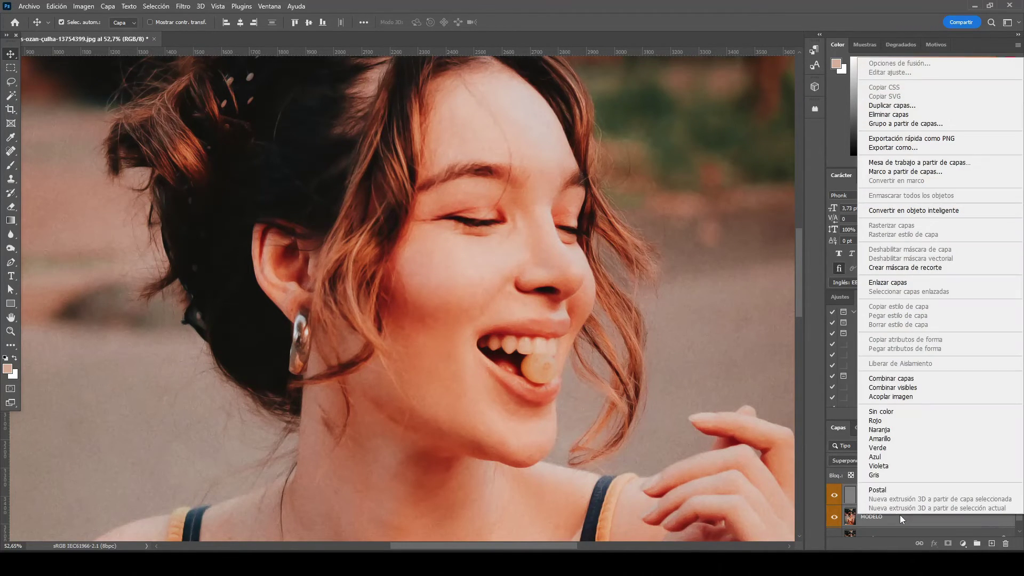
pyautogui.click(929, 379)
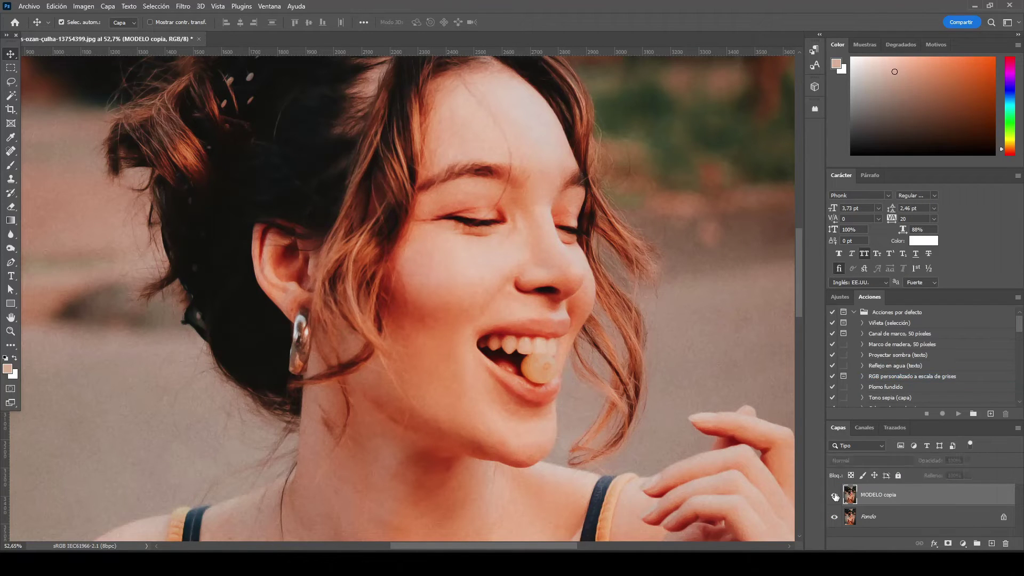
pyautogui.scroll(3, 555, 243)
pyautogui.scroll(2, 555, 243)
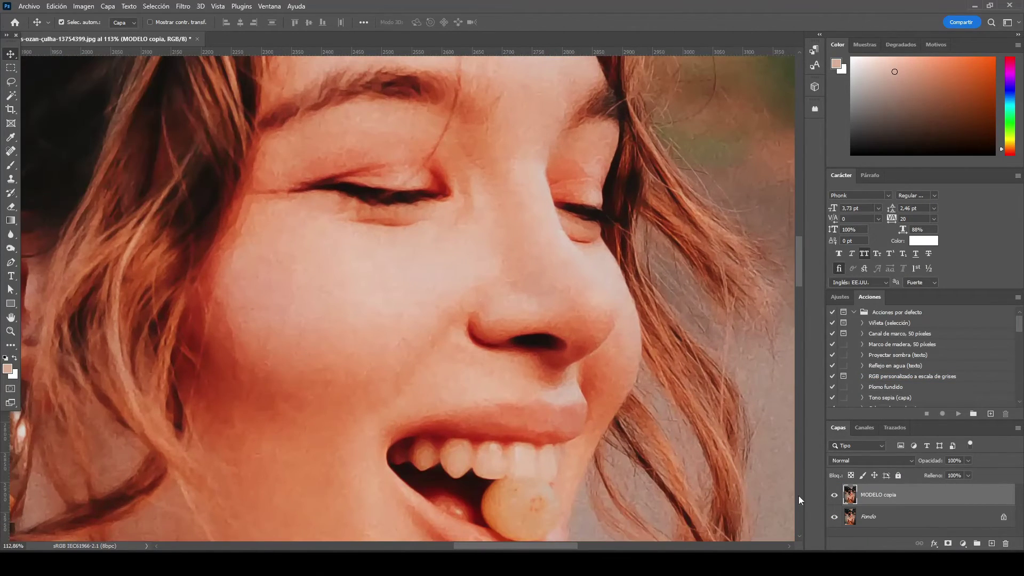
# - Toggle the merged MODELO copia layer's visibility to compare before and after
pyautogui.click(834, 495)
pyautogui.click(834, 495)
pyautogui.scroll(-3, 633, 433)
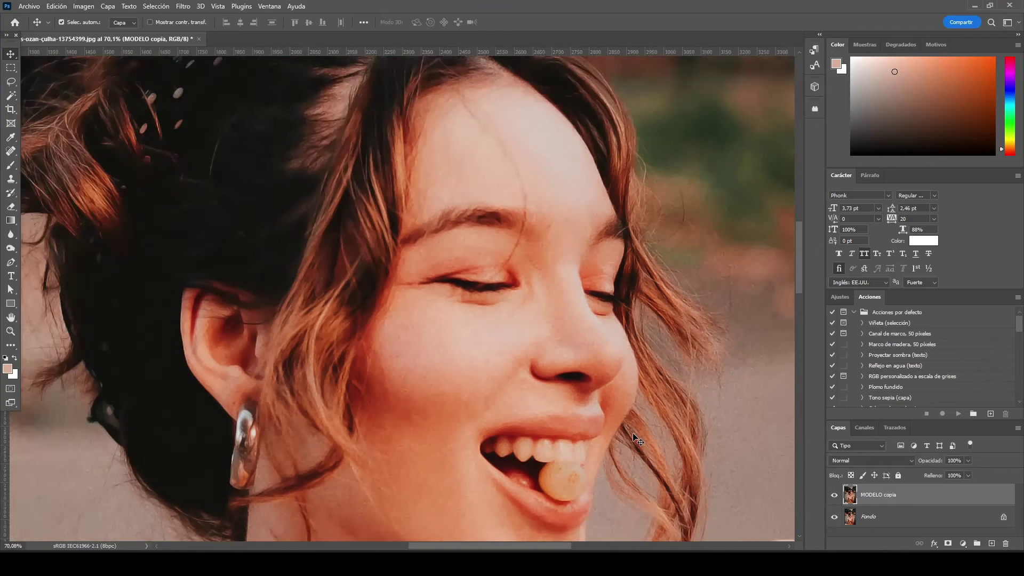
pyautogui.scroll(-2, 633, 433)
pyautogui.scroll(-2, 633, 433)
pyautogui.scroll(4, 380, 267)
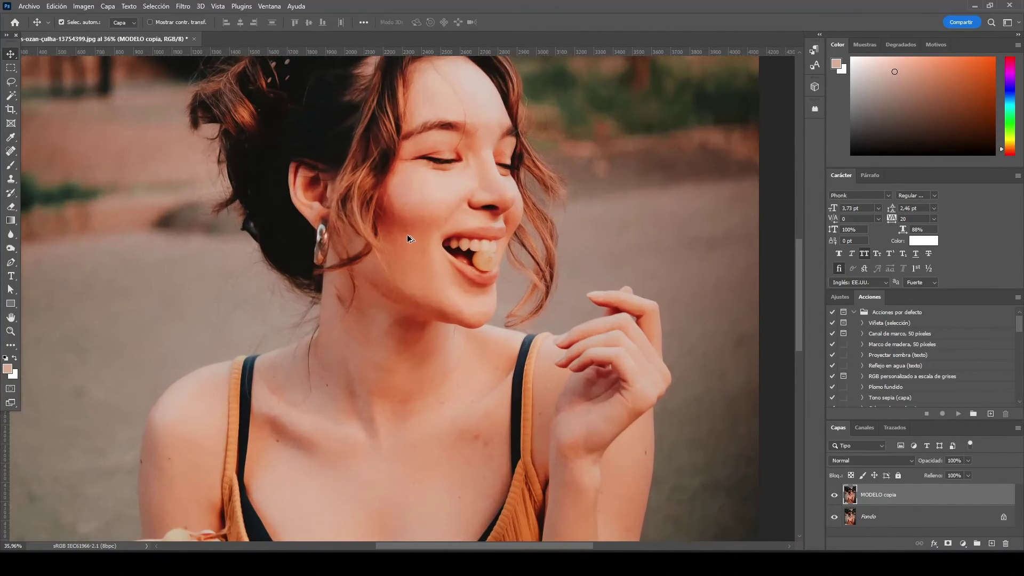
pyautogui.scroll(3, 501, 334)
pyautogui.press('ctrl')
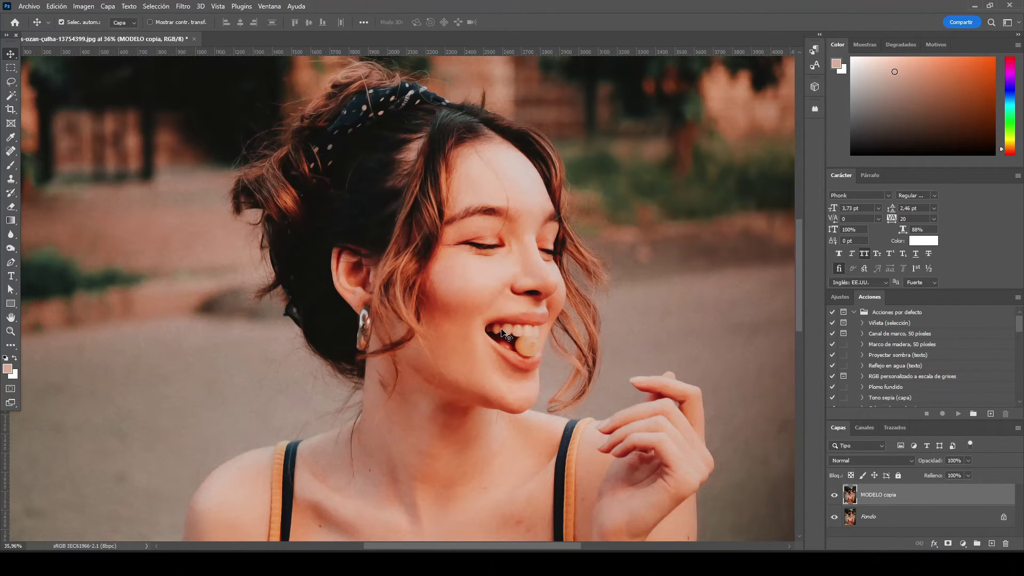
pyautogui.click(834, 495)
pyautogui.click(833, 495)
pyautogui.click(834, 495)
pyautogui.click(833, 495)
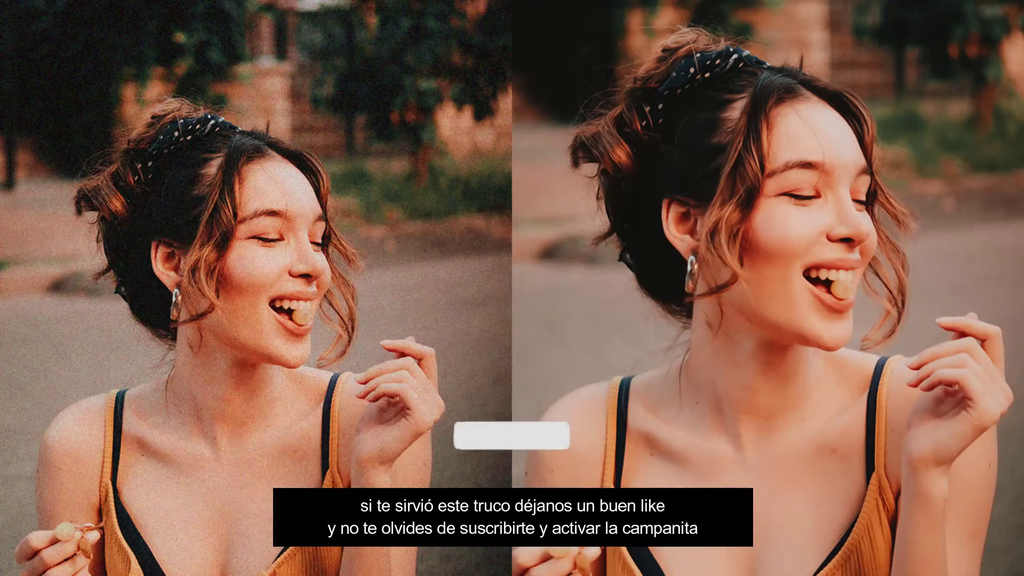